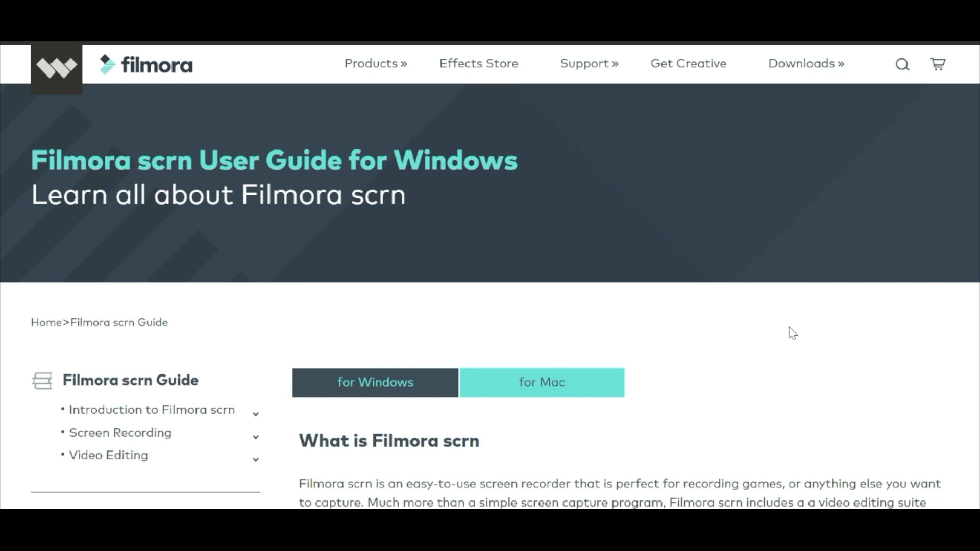
Step: Scroll down the Filmora scrn product page to the 'Powerful features' cards
{"action": "scroll", "coordinate": [792, 333], "scroll_direction": "down", "scroll_amount": 3}
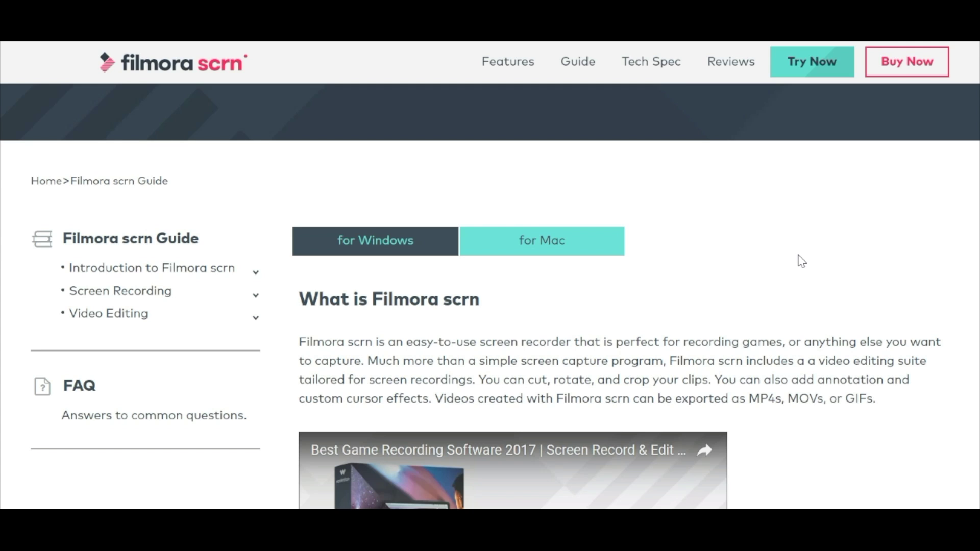
{"action": "scroll", "coordinate": [801, 262], "scroll_direction": "down", "scroll_amount": 1}
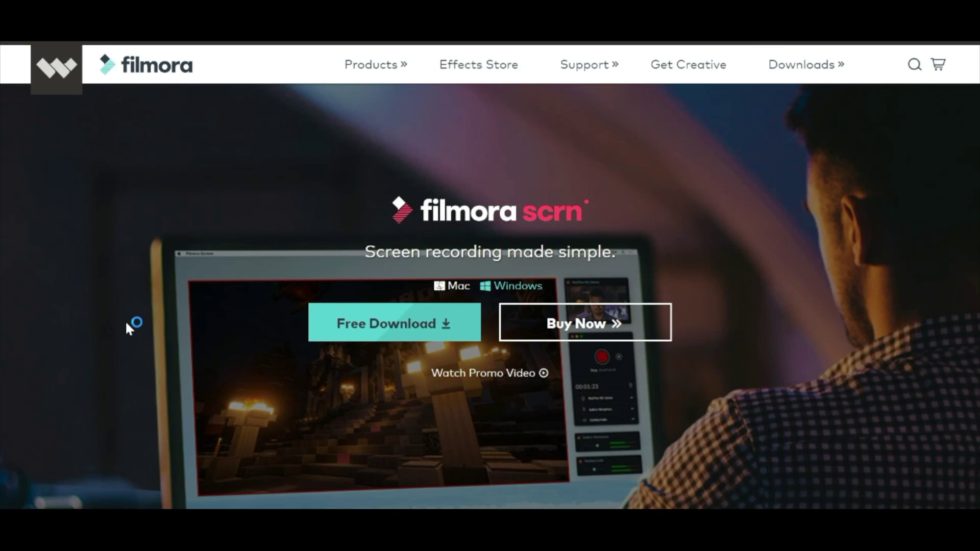
{"action": "scroll", "coordinate": [126, 318], "scroll_direction": "down", "scroll_amount": 2}
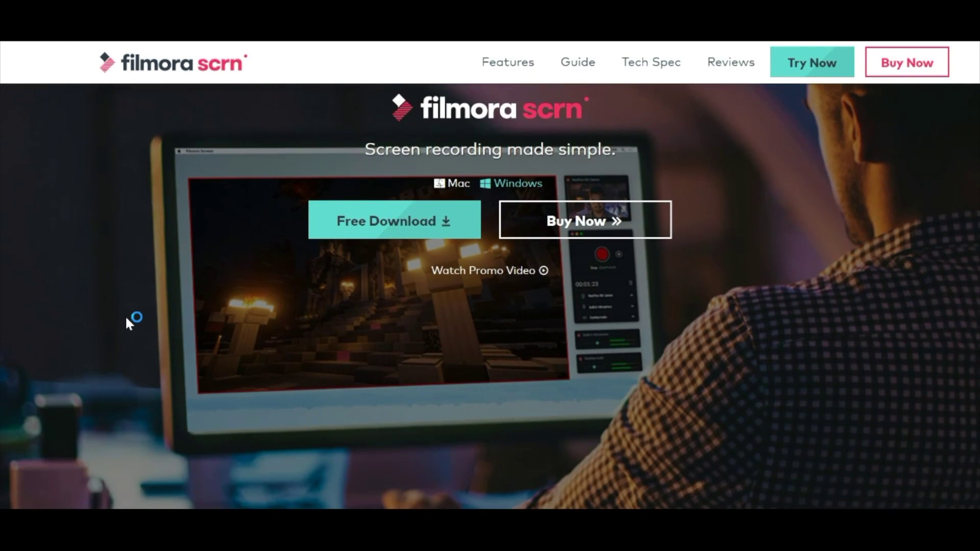
{"action": "scroll", "coordinate": [126, 318], "scroll_direction": "down", "scroll_amount": 5}
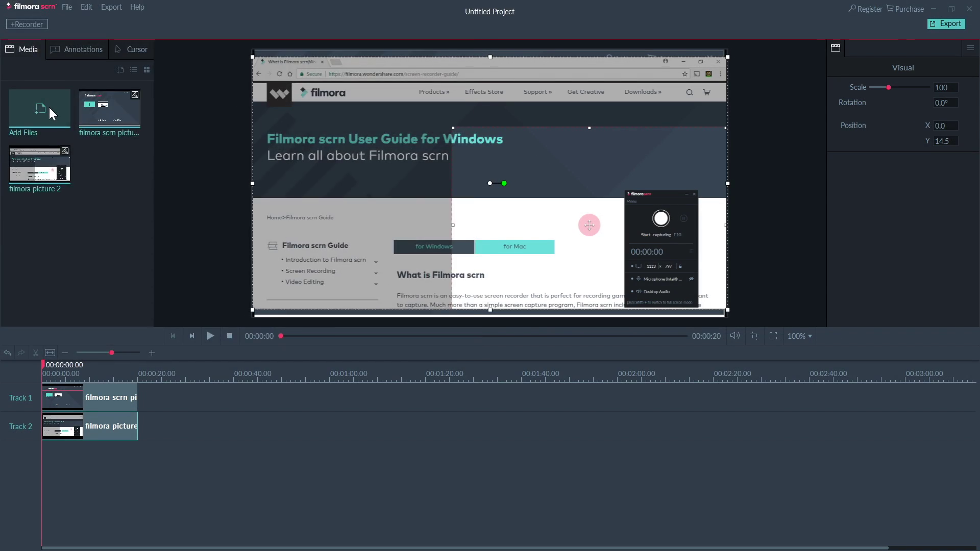
Step: Import filmora picture 3 and retype the orange callout's placeholder text as 'Filmora SCRN'
{"action": "double_click", "coordinate": [49, 107]}
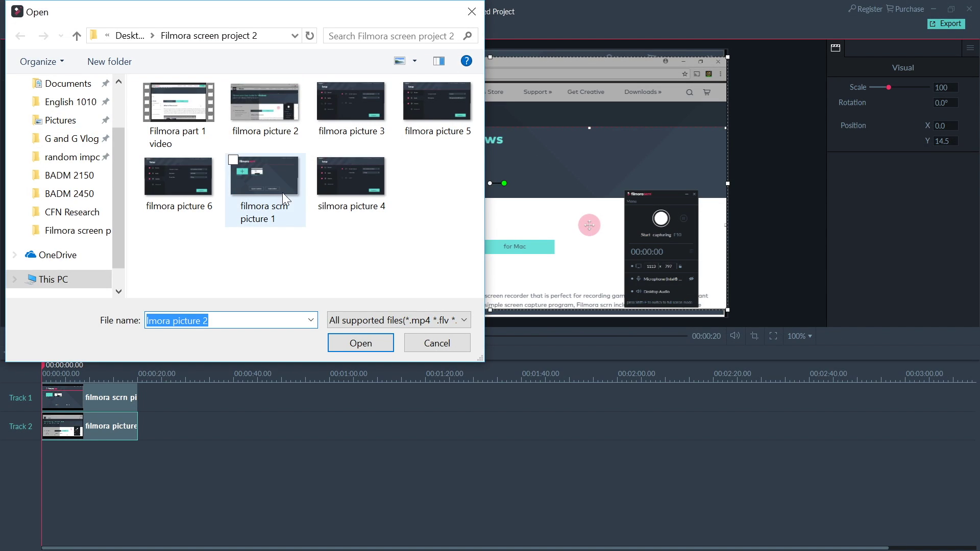
{"action": "double_click", "coordinate": [353, 103]}
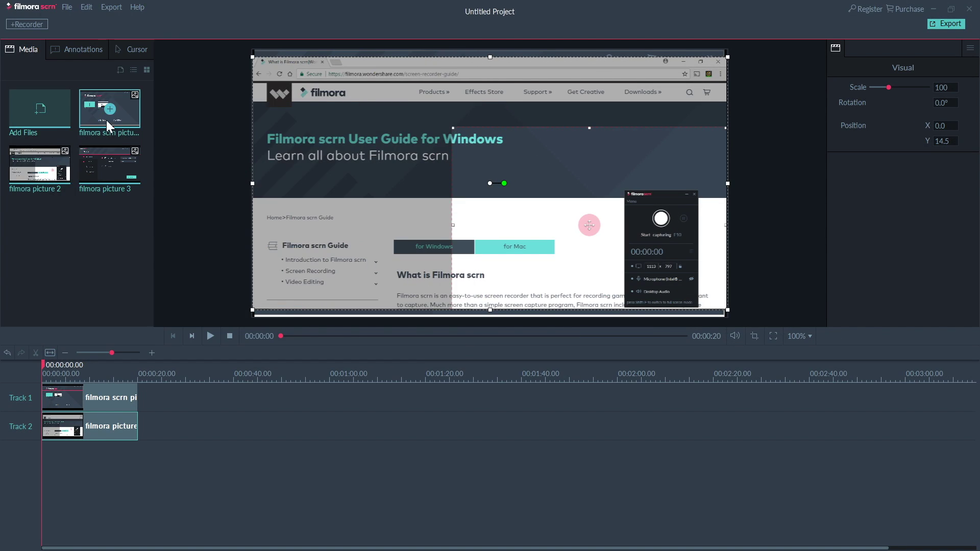
{"action": "double_click", "coordinate": [41, 114]}
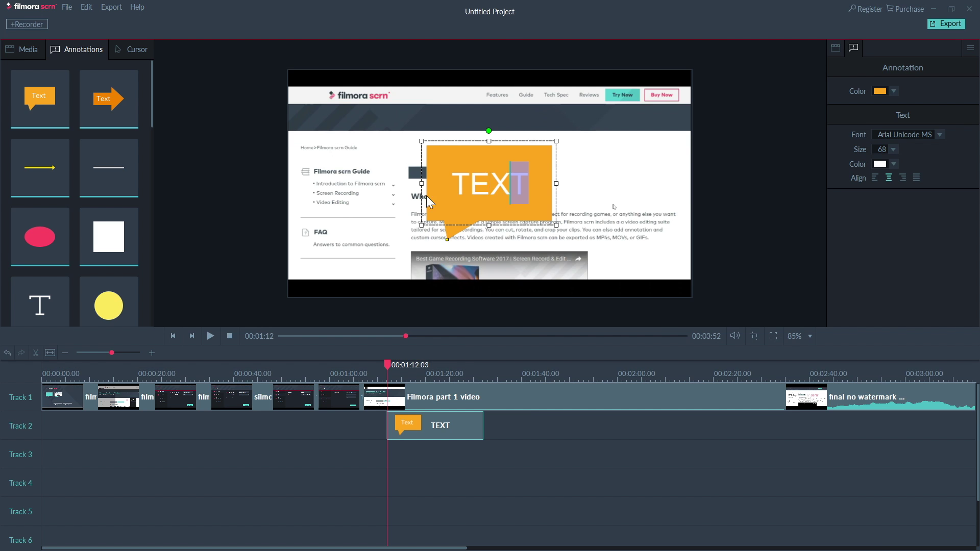
{"action": "double_click", "coordinate": [427, 195]}
{"action": "type", "text": "Filmo"}
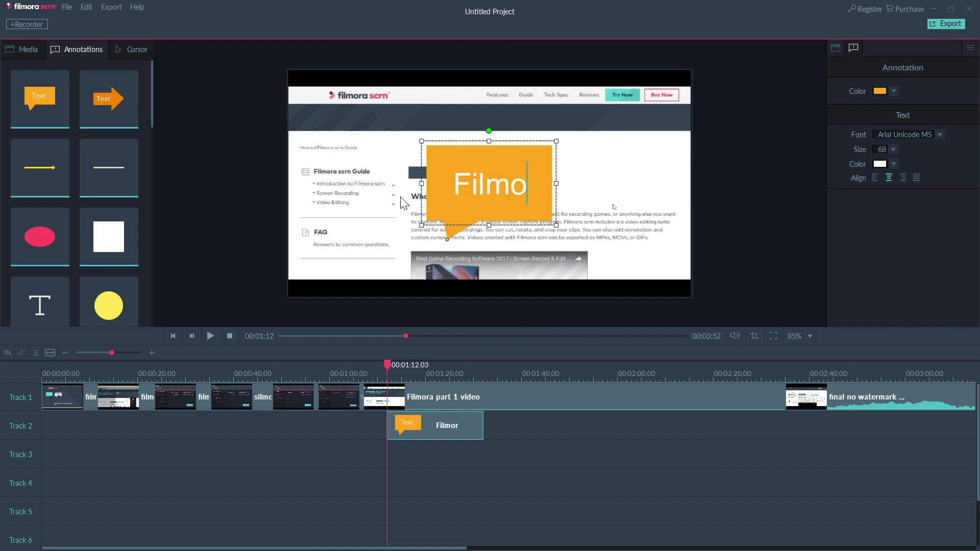
{"action": "type", "text": "ra SCR"}
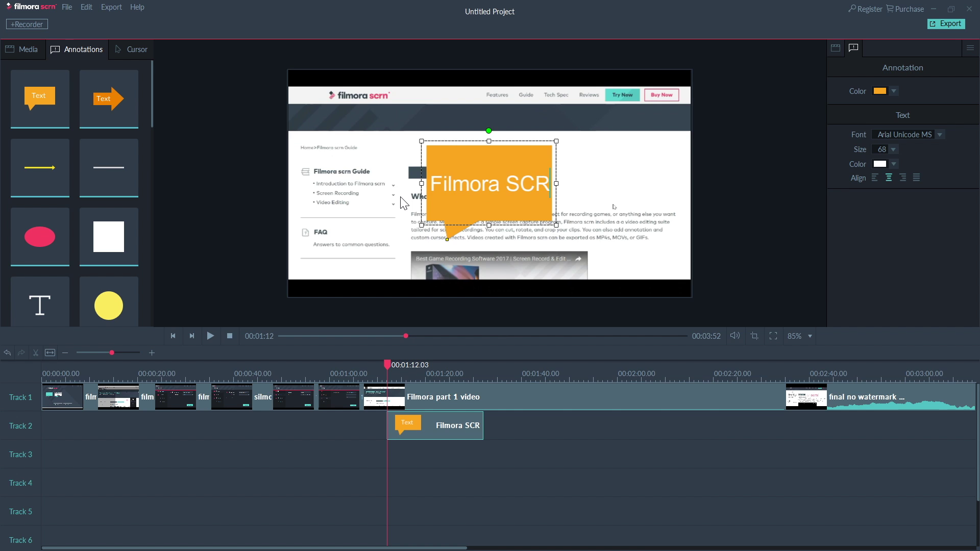
{"action": "type", "text": "N"}
Step: Drag the Filmora SCRN callout up and to the right in the preview
{"action": "left_click_drag", "start_coordinate": [482, 153], "coordinate": [561, 130]}
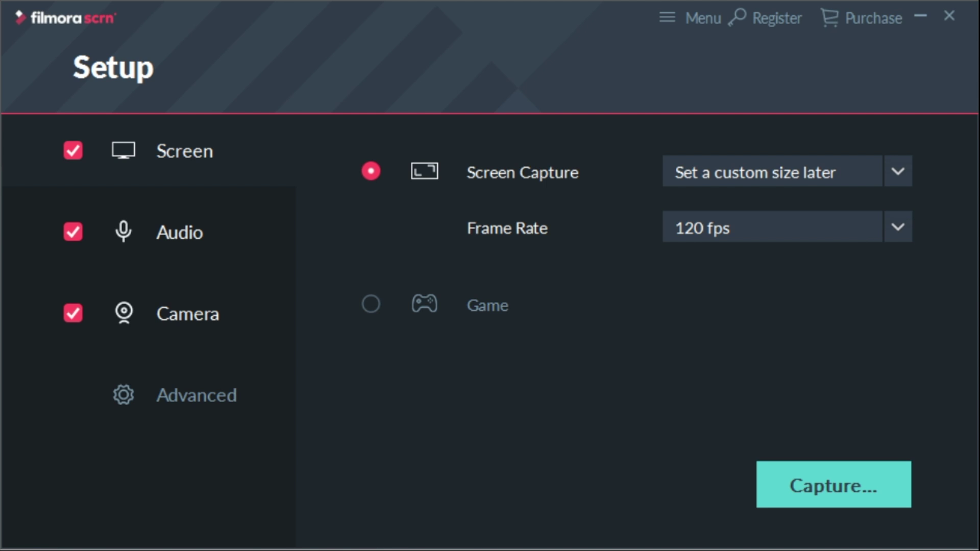
Step: Review the Audio and Camera capture settings in the recorder Setup sidebar
{"action": "left_click", "coordinate": [180, 232]}
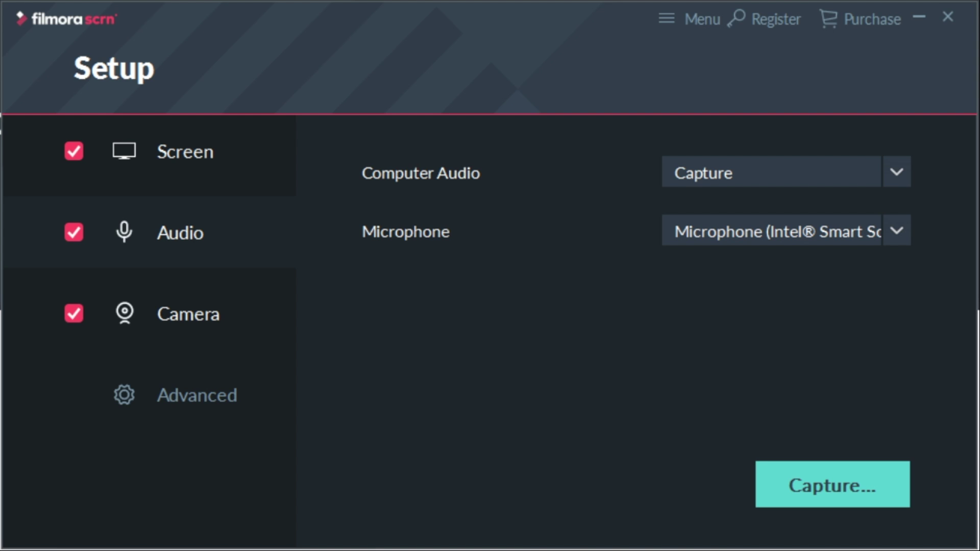
{"action": "left_click", "coordinate": [189, 314]}
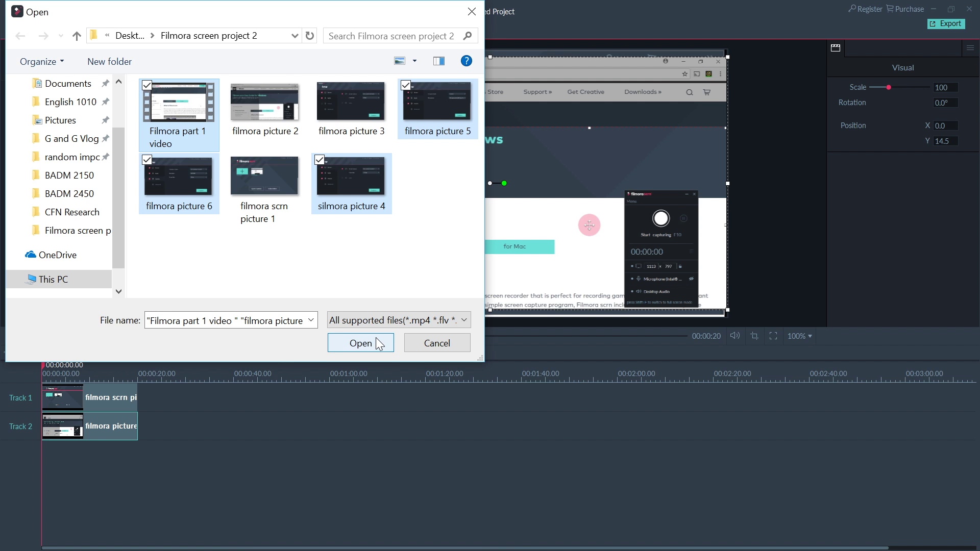
Step: Import the chosen screenshots plus the Filmora part 1 video into the media library
{"action": "left_click", "coordinate": [375, 338]}
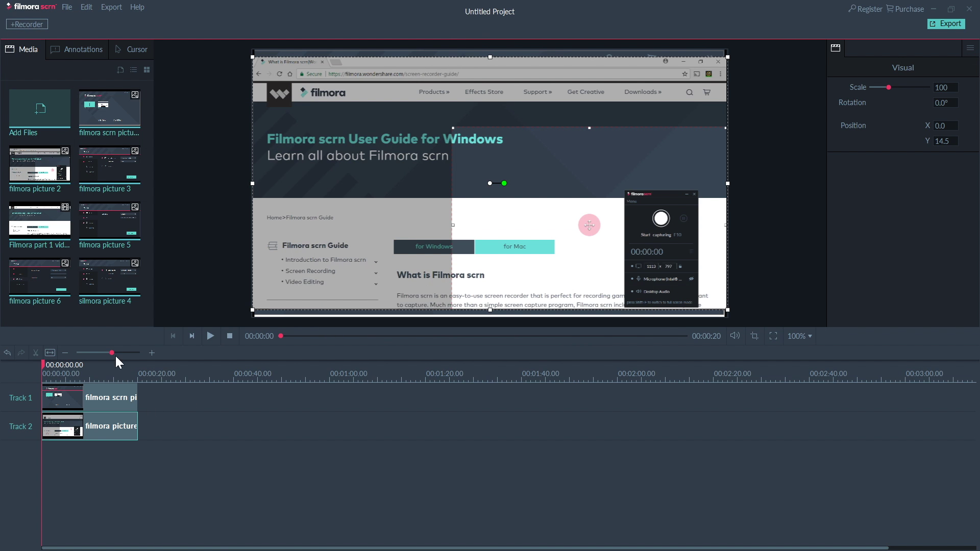
{"action": "mouse_move", "coordinate": [102, 161]}
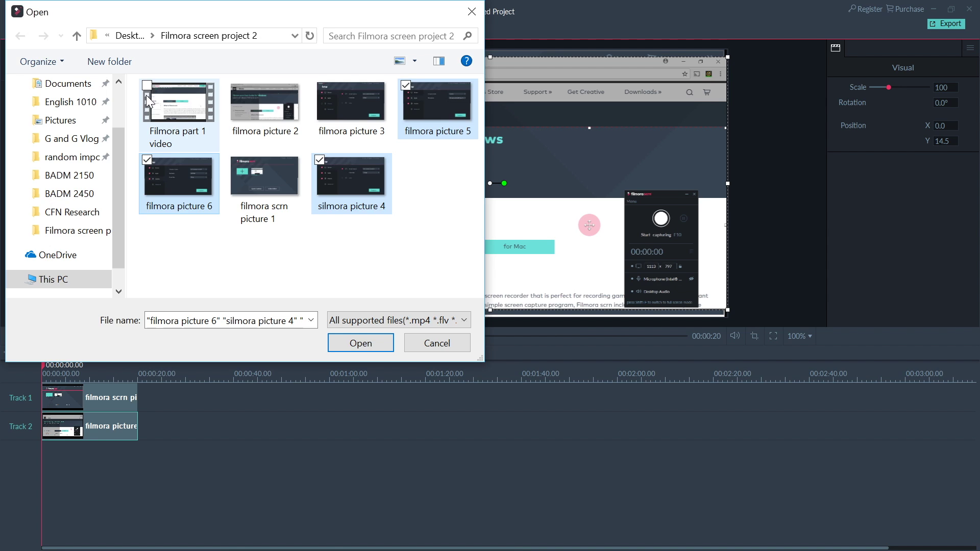
{"action": "left_click", "coordinate": [145, 87]}
{"action": "left_click", "coordinate": [376, 343]}
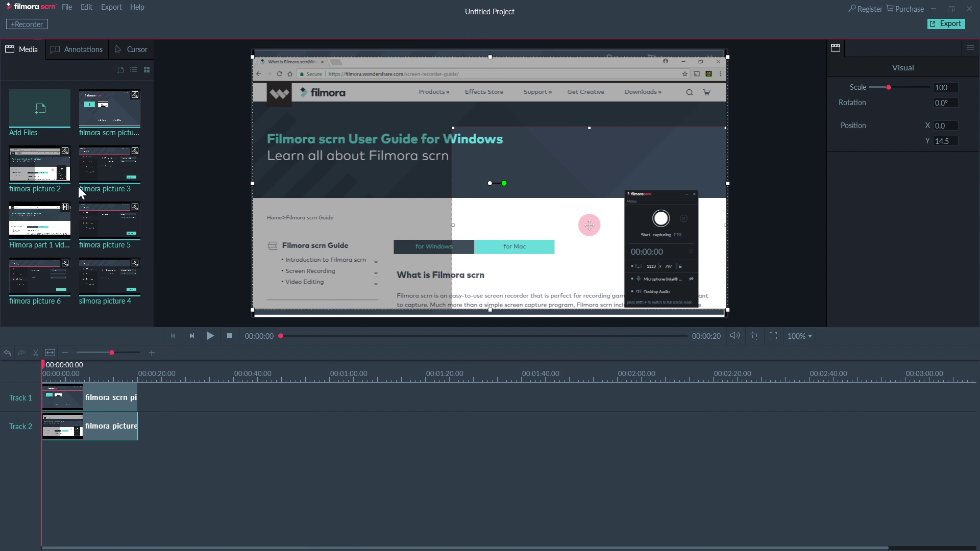
Step: Add filmora picture 3 to Track 1 at the playhead
{"action": "mouse_move", "coordinate": [64, 168]}
{"action": "mouse_move", "coordinate": [100, 164]}
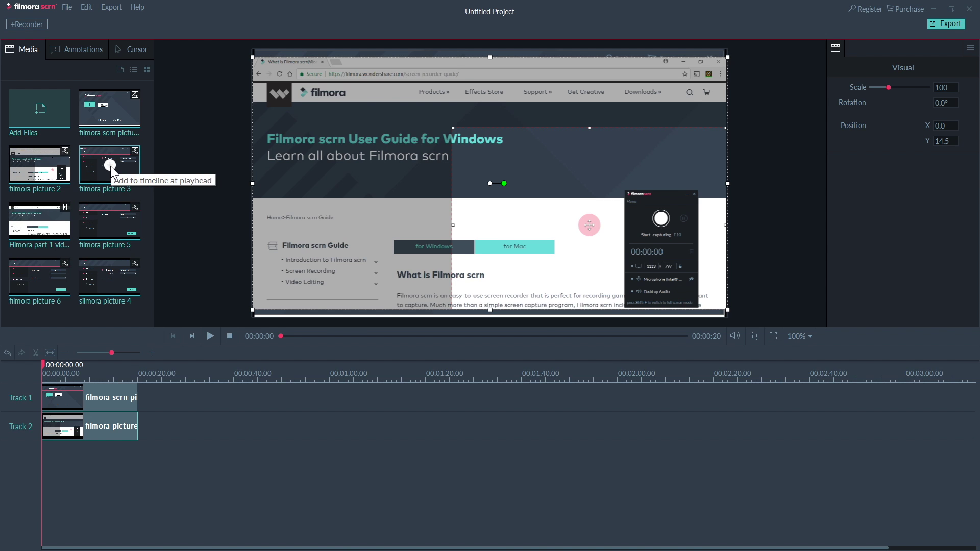
{"action": "left_click", "coordinate": [110, 165]}
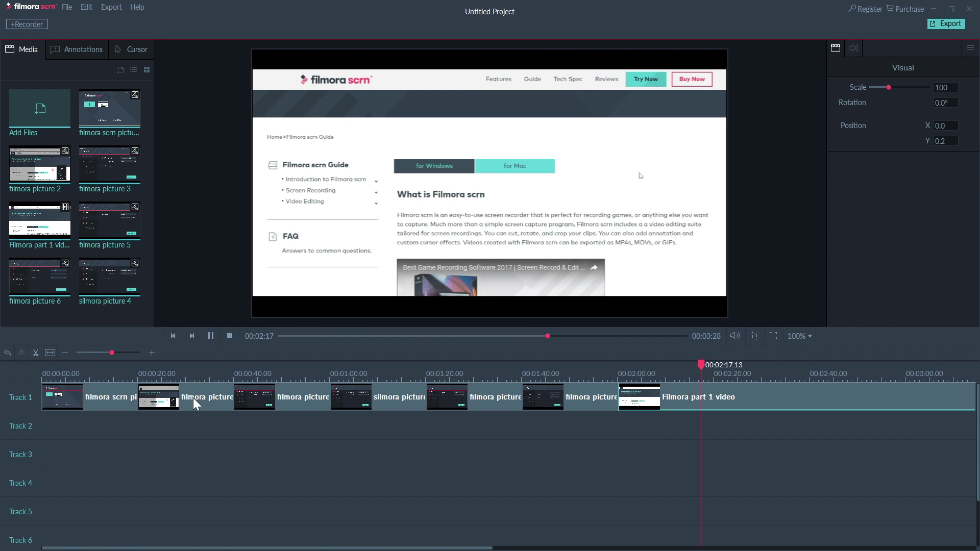
Step: Trim the first clip on Track 1 shorter by dragging its right edge left
{"action": "left_click", "coordinate": [126, 405]}
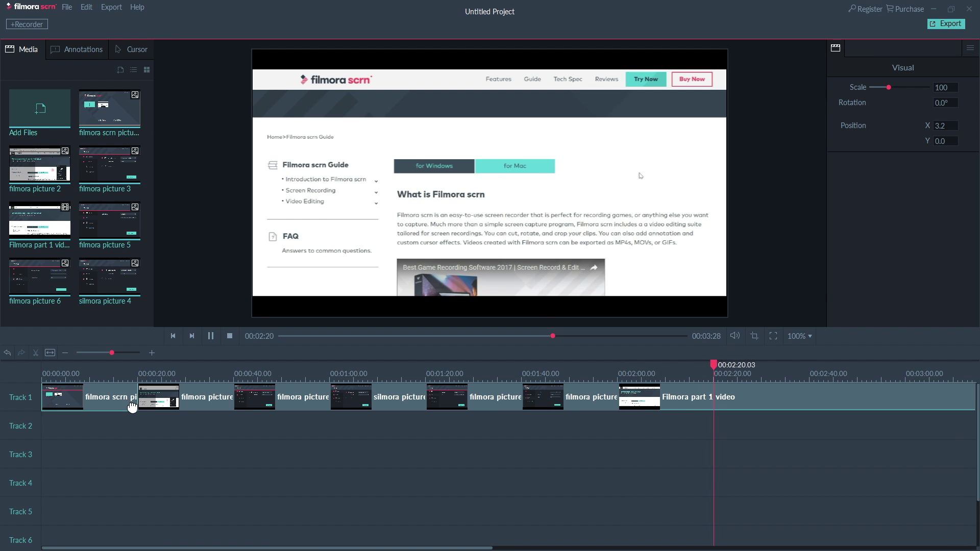
{"action": "left_click_drag", "start_coordinate": [137, 408], "coordinate": [97, 408]}
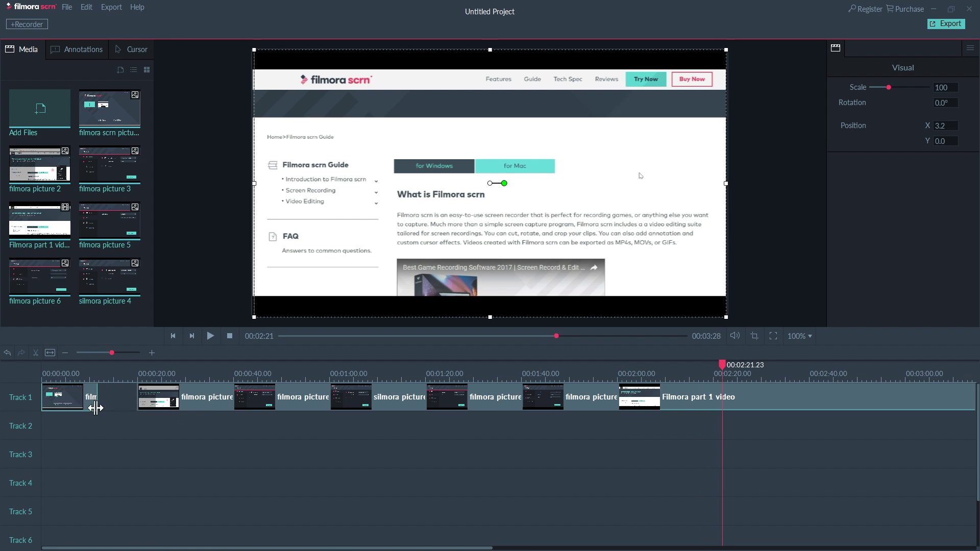
{"action": "left_click_drag", "start_coordinate": [167, 399], "coordinate": [136, 399]}
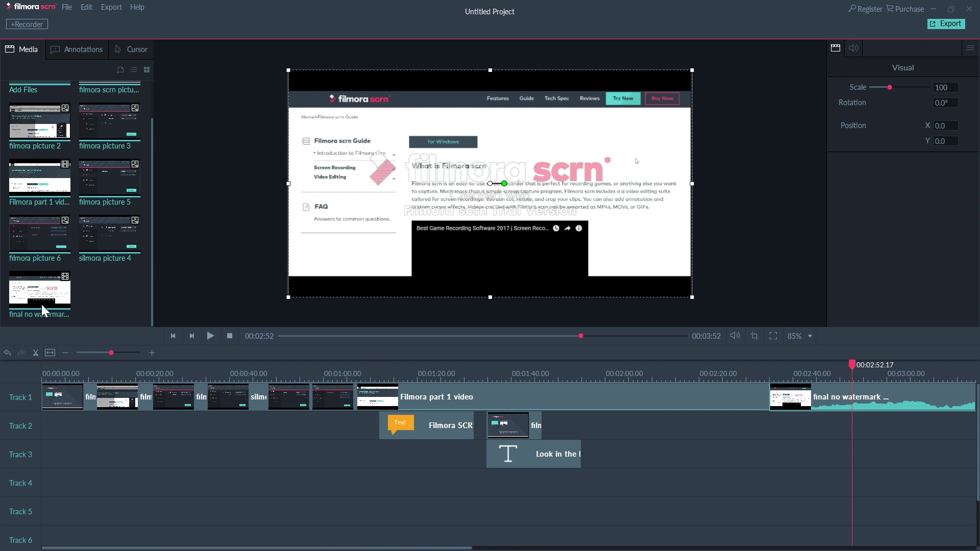
Step: Split the last clip at the playhead, shift the piece right, and retype the callout as 'Filmora SCRN'
{"action": "left_click", "coordinate": [35, 354]}
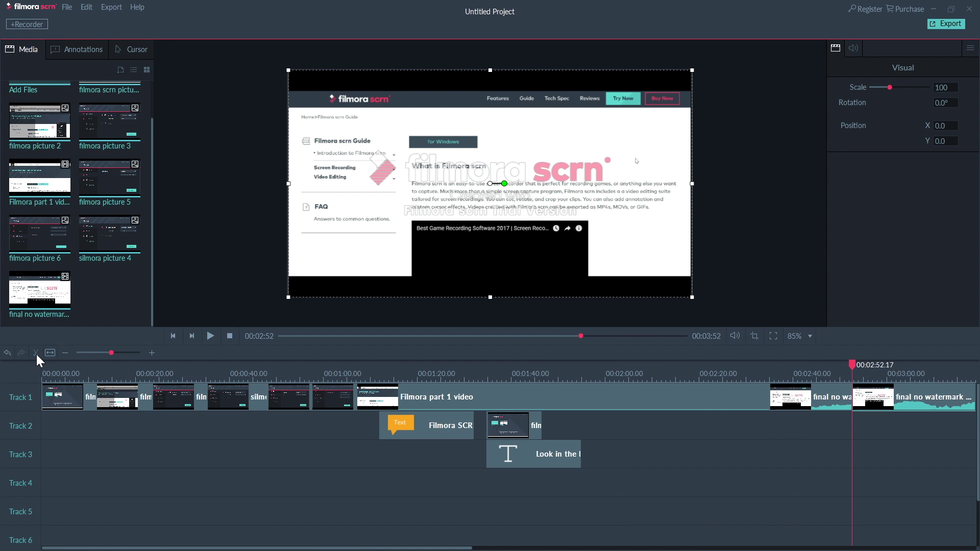
{"action": "left_click_drag", "start_coordinate": [874, 387], "coordinate": [900, 391]}
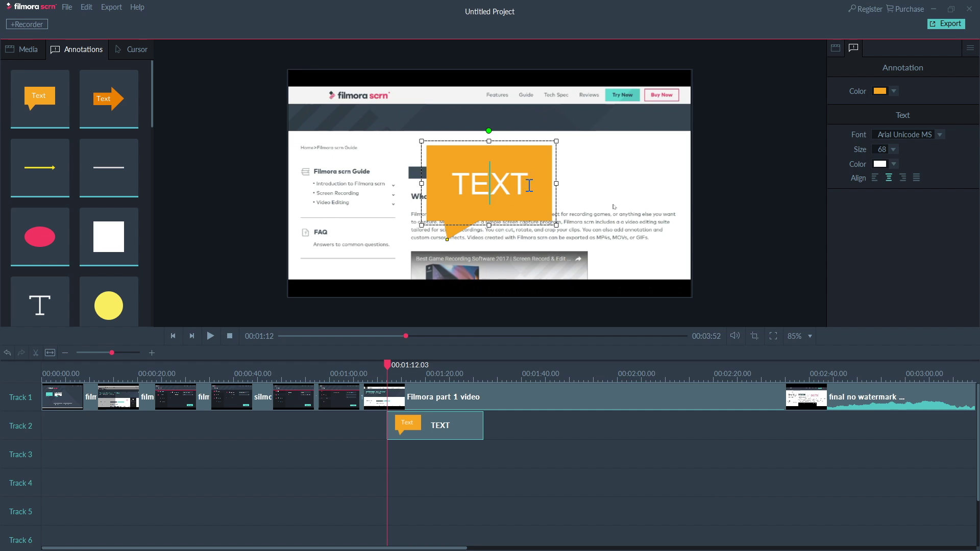
{"action": "key", "text": "ctrl+a"}
{"action": "type", "text": "Fil"}
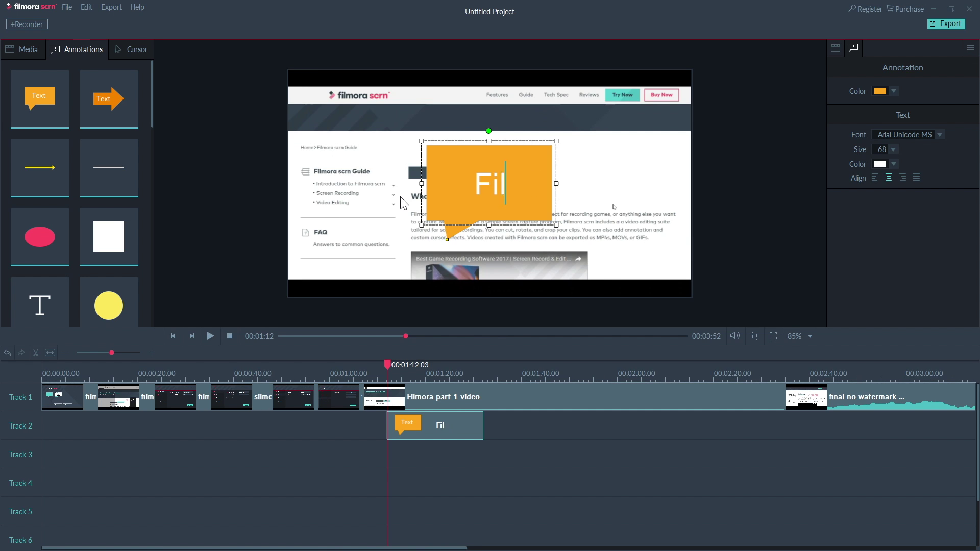
{"action": "type", "text": "mora SC"}
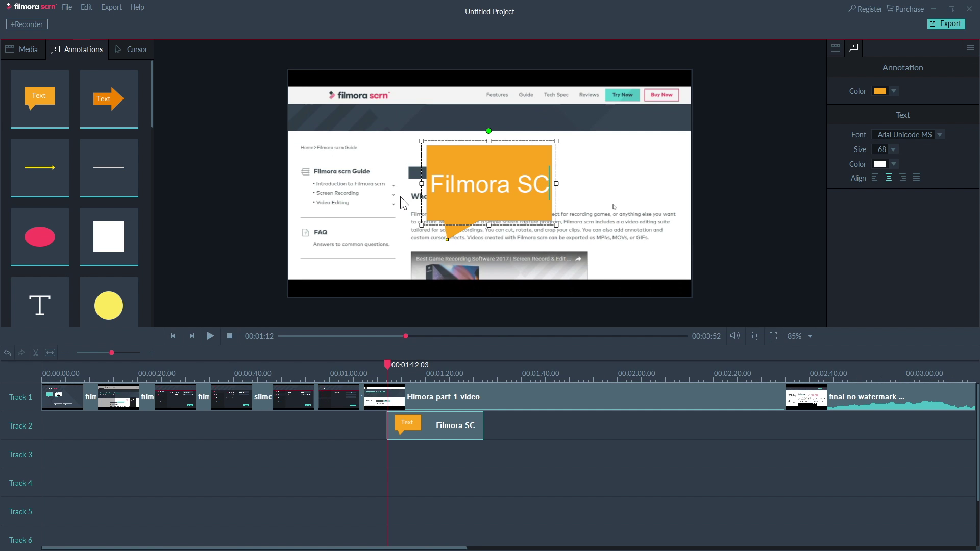
{"action": "type", "text": "RN"}
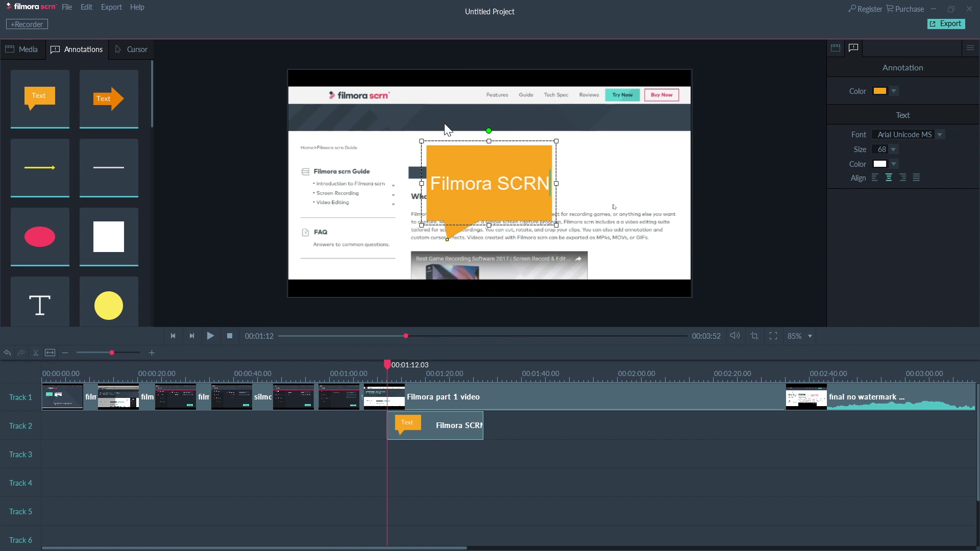
Step: Move the callout to the preview's top right and slide the screenshot clip to the timeline start
{"action": "left_click_drag", "start_coordinate": [486, 157], "coordinate": [630, 123]}
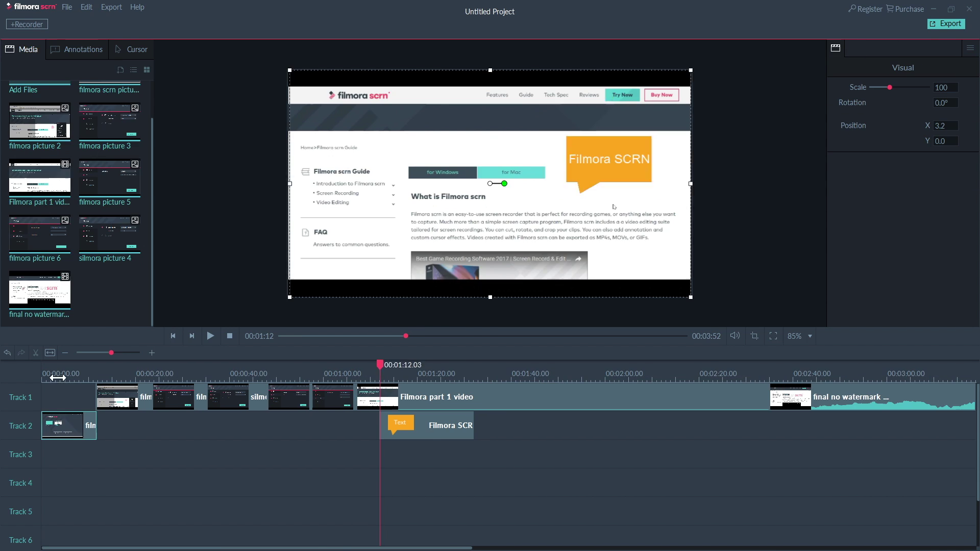
{"action": "left_click_drag", "start_coordinate": [58, 377], "coordinate": [21, 363]}
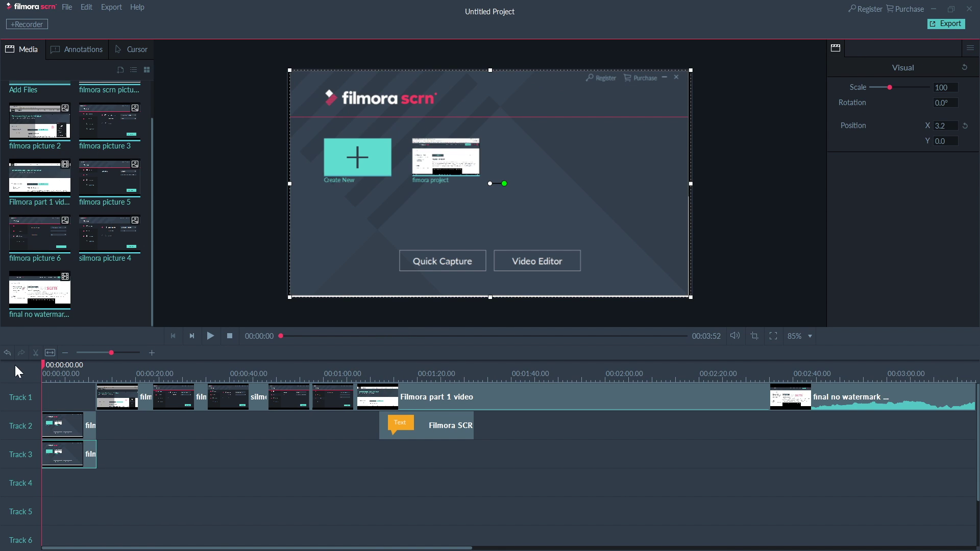
Step: Reposition the Track 2 screenshot overlay near 1:37 and shrink it to scale 34 in the bottom right
{"action": "left_click_drag", "start_coordinate": [63, 428], "coordinate": [521, 424]}
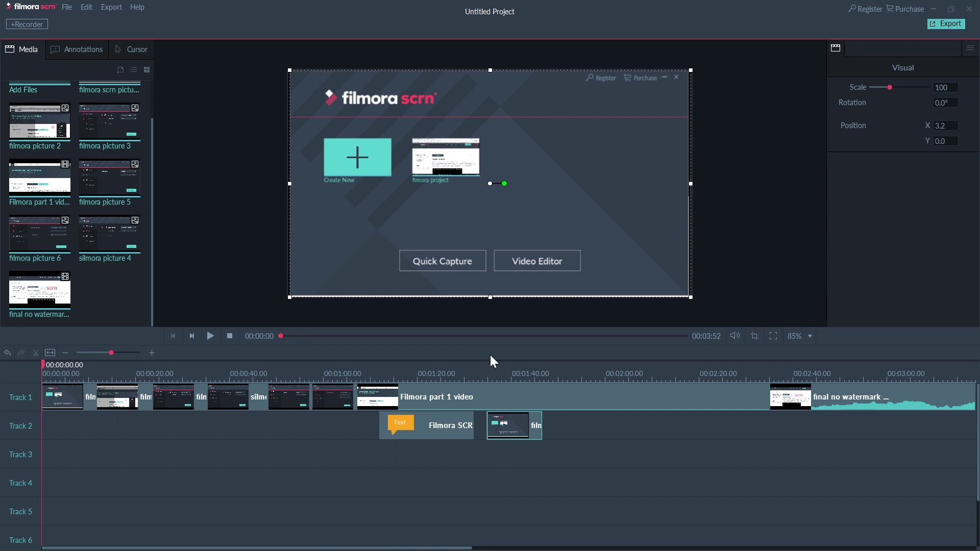
{"action": "left_click", "coordinate": [501, 368]}
{"action": "left_click_drag", "start_coordinate": [289, 72], "coordinate": [556, 219]}
{"action": "mouse_move", "coordinate": [604, 284]}
{"action": "left_mouse_down"}
{"action": "mouse_move", "coordinate": [607, 247]}
{"action": "mouse_move", "coordinate": [604, 281]}
{"action": "left_mouse_up"}
{"action": "left_click_drag", "start_coordinate": [490, 367], "coordinate": [519, 366]}
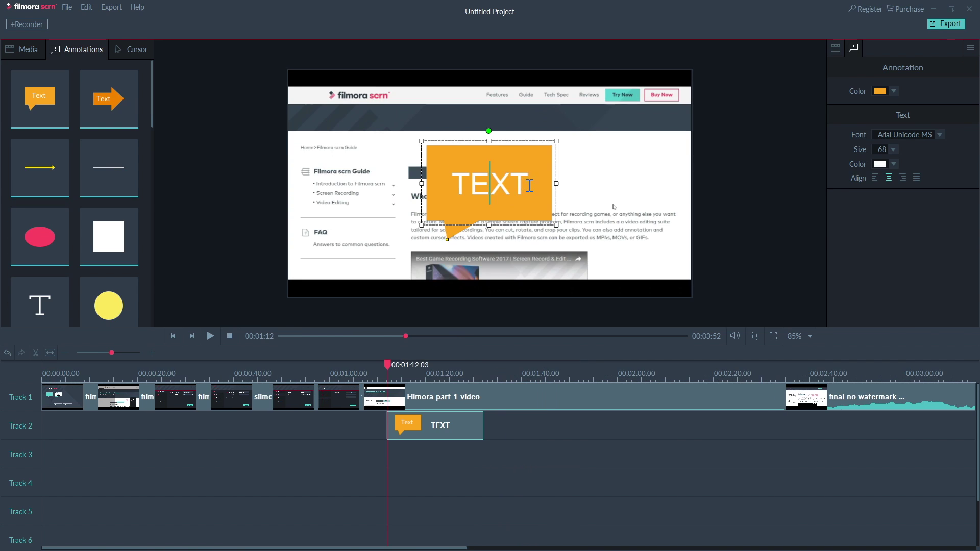
Step: Change the new callout's text to 'Filmora SCRN' and move it up and right
{"action": "double_click", "coordinate": [489, 183]}
{"action": "type", "text": "Filmora"}
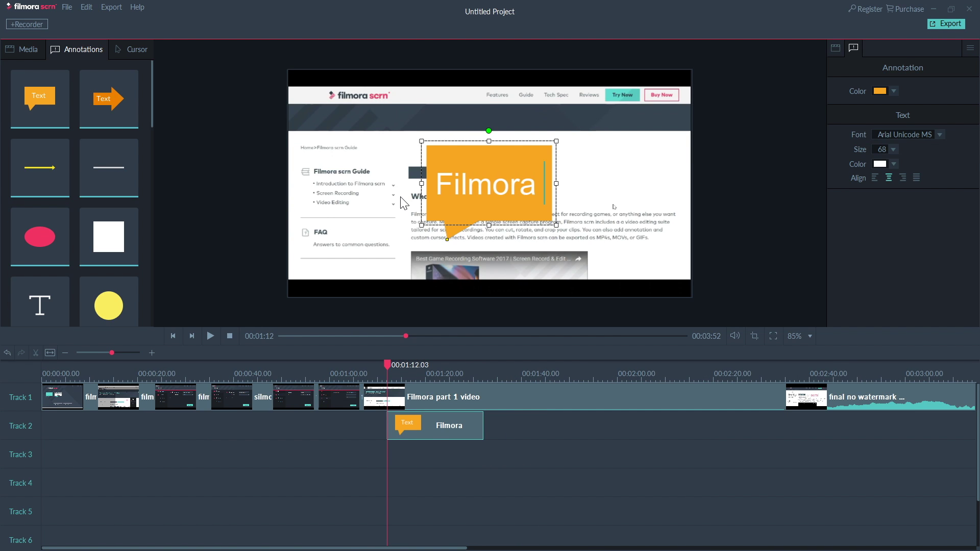
{"action": "type", "text": " SCR"}
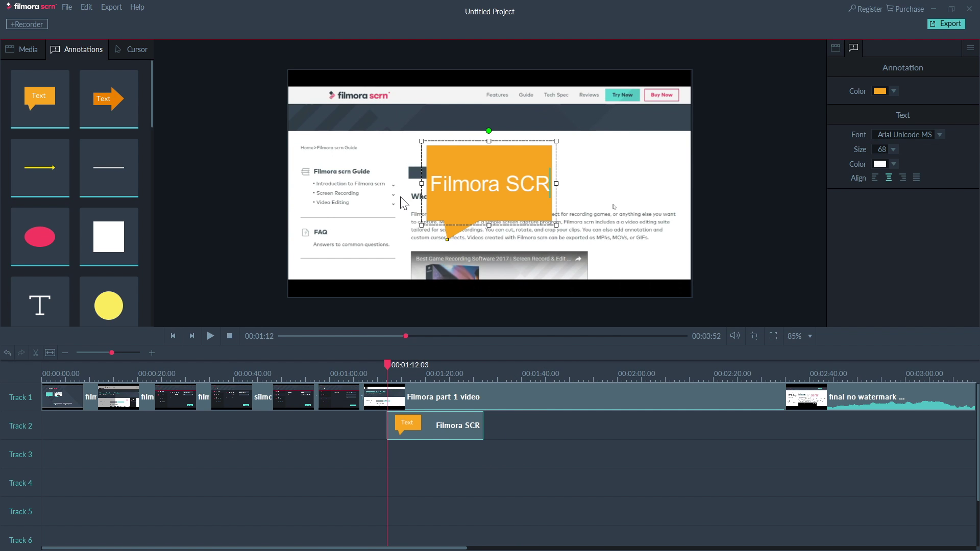
{"action": "type", "text": "N"}
{"action": "left_click_drag", "start_coordinate": [493, 153], "coordinate": [603, 124]}
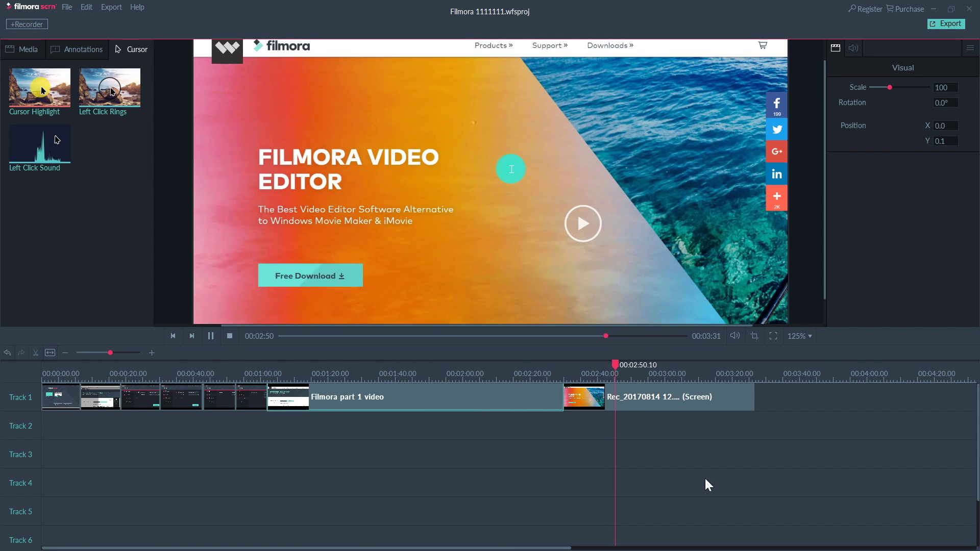
Step: Play the Rec clip from about 2:46, pausing and resuming to review the yellow cursor highlight
{"action": "left_click", "coordinate": [520, 257]}
{"action": "left_click", "coordinate": [599, 373]}
{"action": "key", "text": "space"}
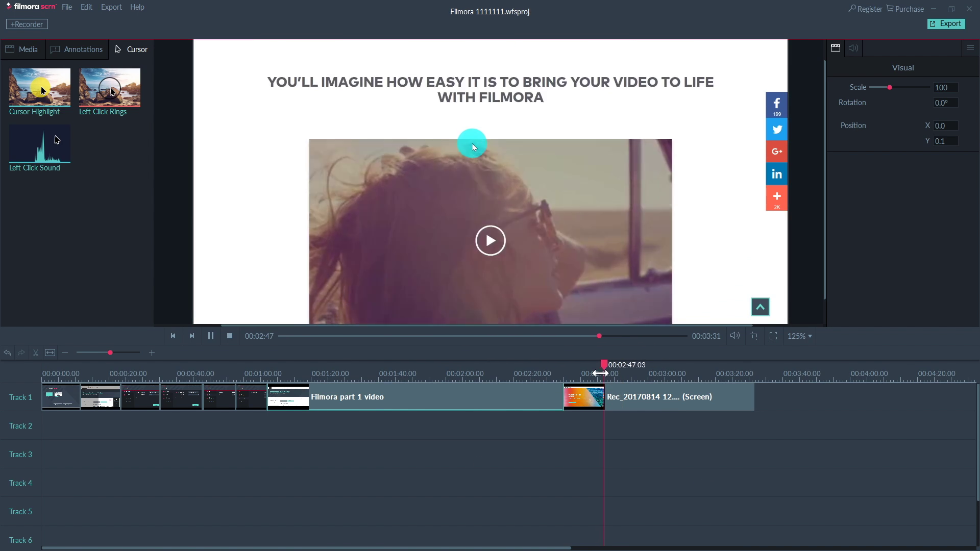
{"action": "key", "text": "space"}
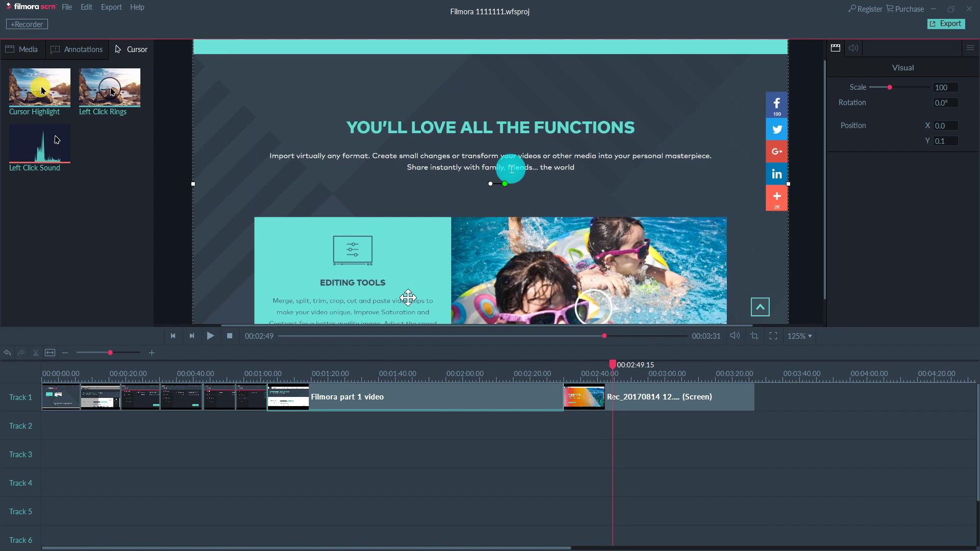
{"action": "key", "text": "space"}
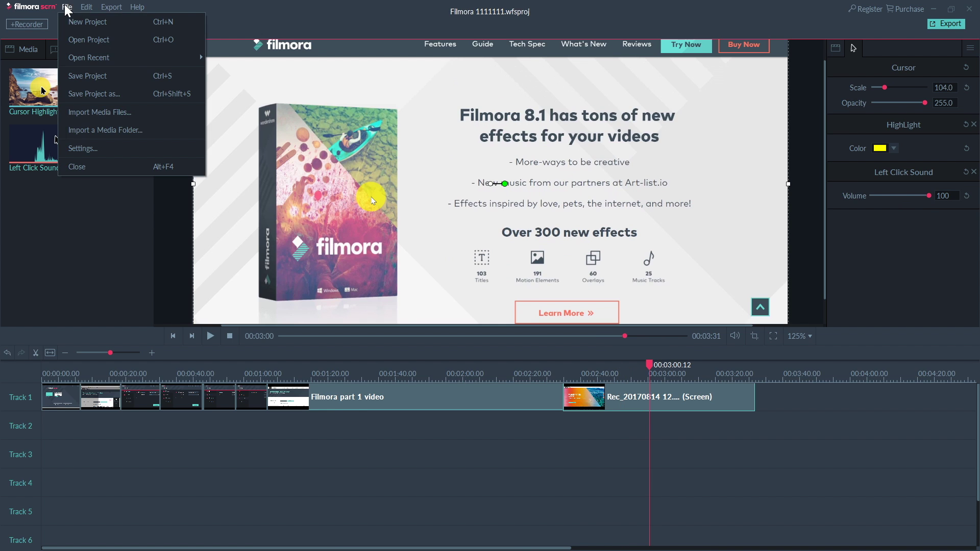
{"action": "key", "text": "Escape"}
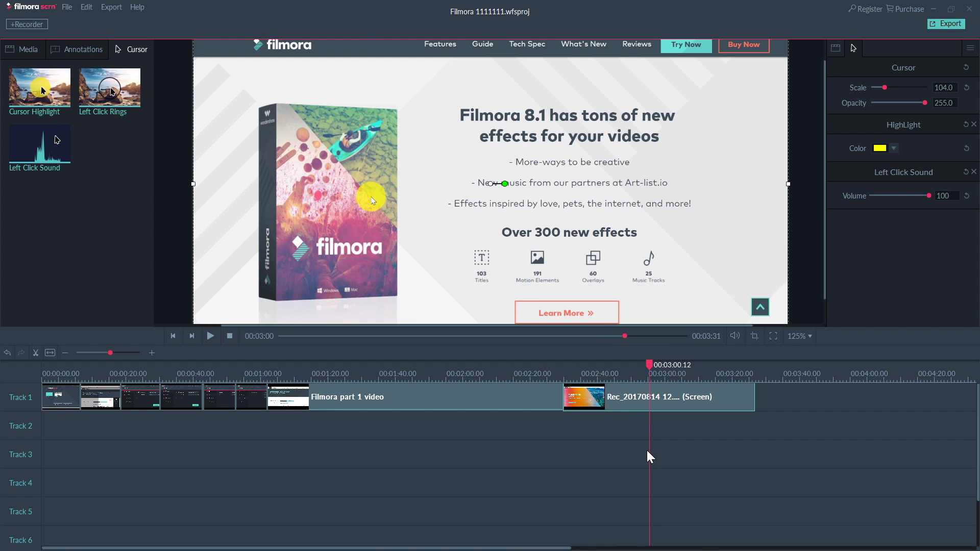
Step: Export the project as MP4 'My Video' at 1280*720, 30 fps, keeping the default save folder
{"action": "left_click", "coordinate": [67, 7]}
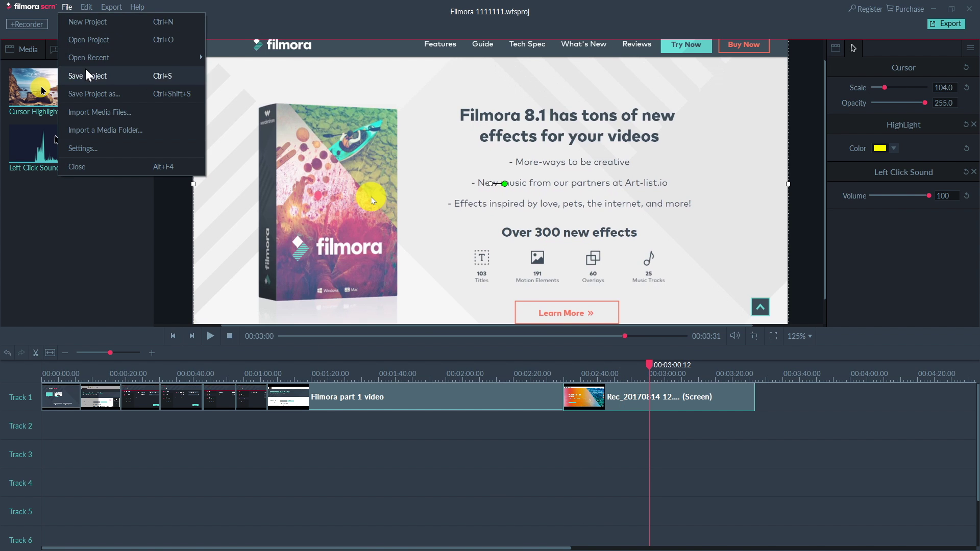
{"action": "key", "text": "Escape"}
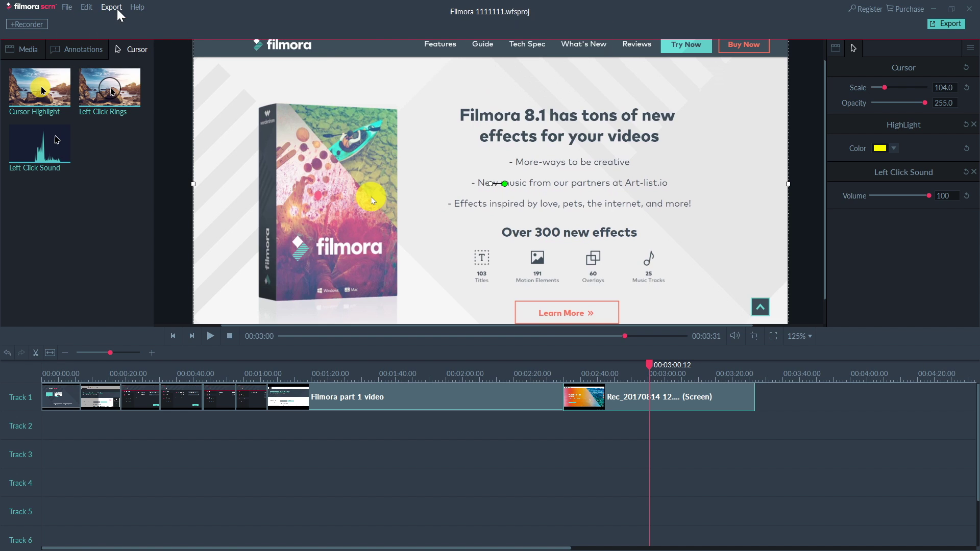
{"action": "left_click", "coordinate": [115, 8]}
{"action": "left_click", "coordinate": [131, 23]}
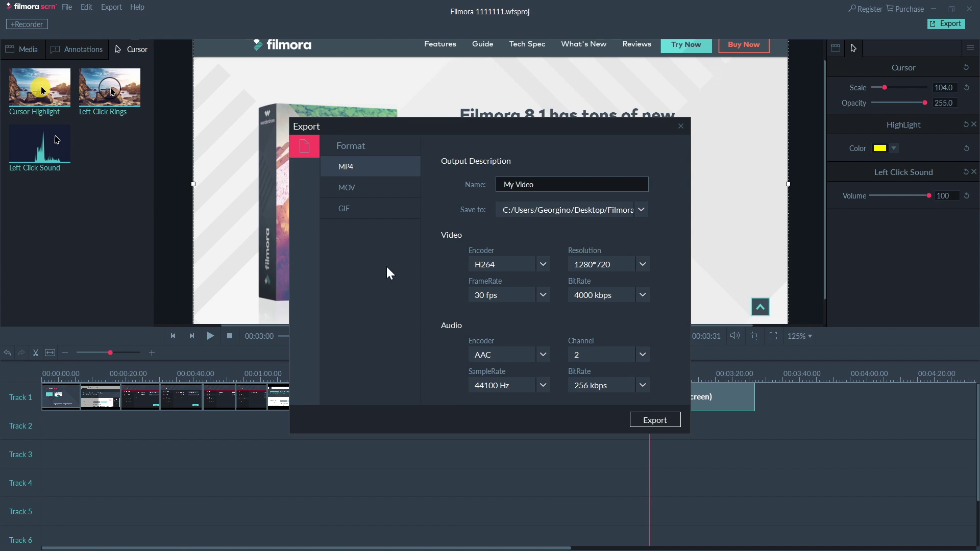
{"action": "left_click", "coordinate": [546, 294]}
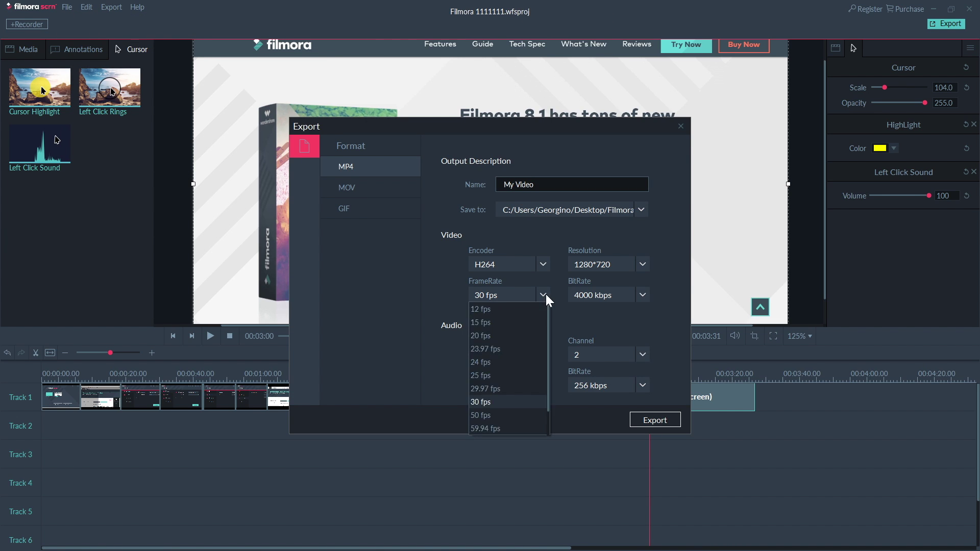
{"action": "left_click", "coordinate": [546, 294]}
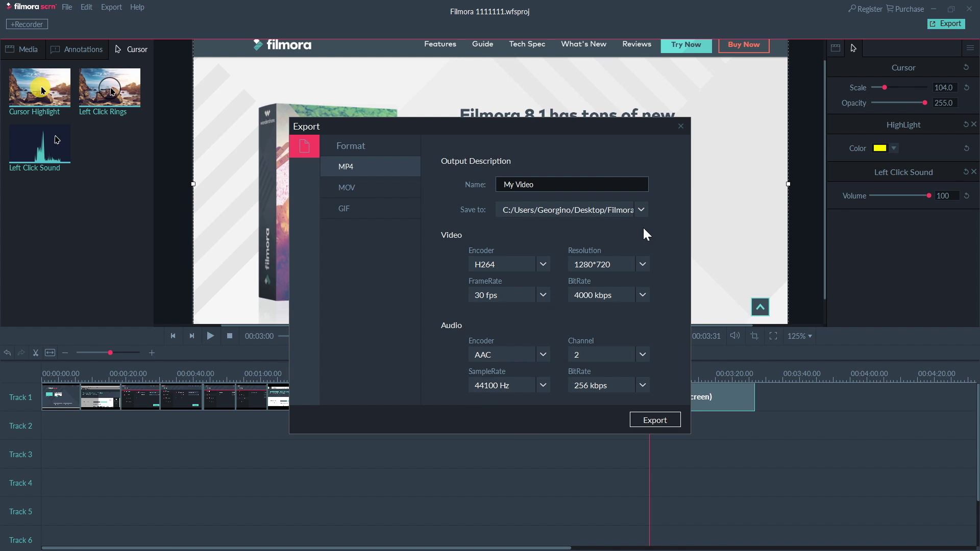
{"action": "key", "text": "Escape"}
Step: Close the Export dialog and move an early picture clip on Track 1
{"action": "left_click", "coordinate": [680, 126]}
{"action": "mouse_move", "coordinate": [508, 30]}
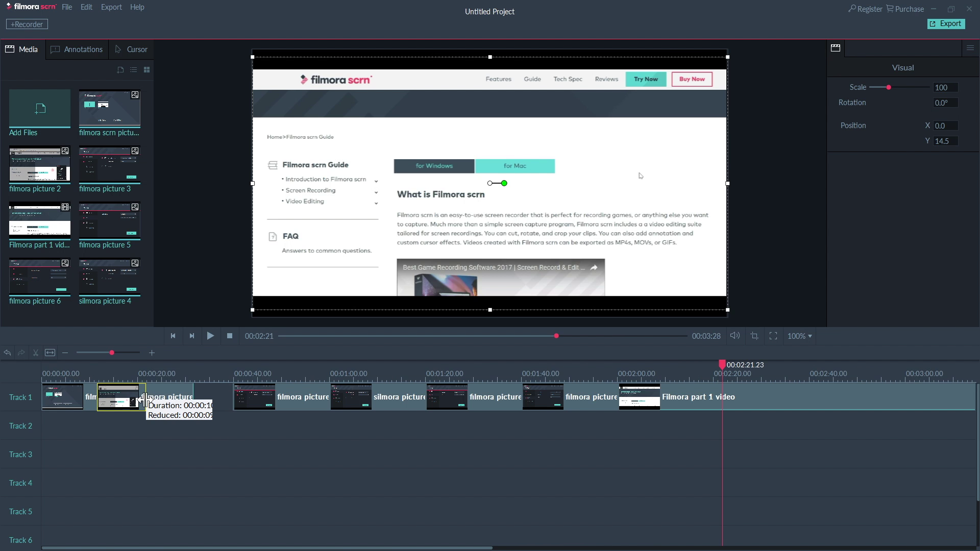
{"action": "left_click_drag", "start_coordinate": [151, 397], "coordinate": [191, 401]}
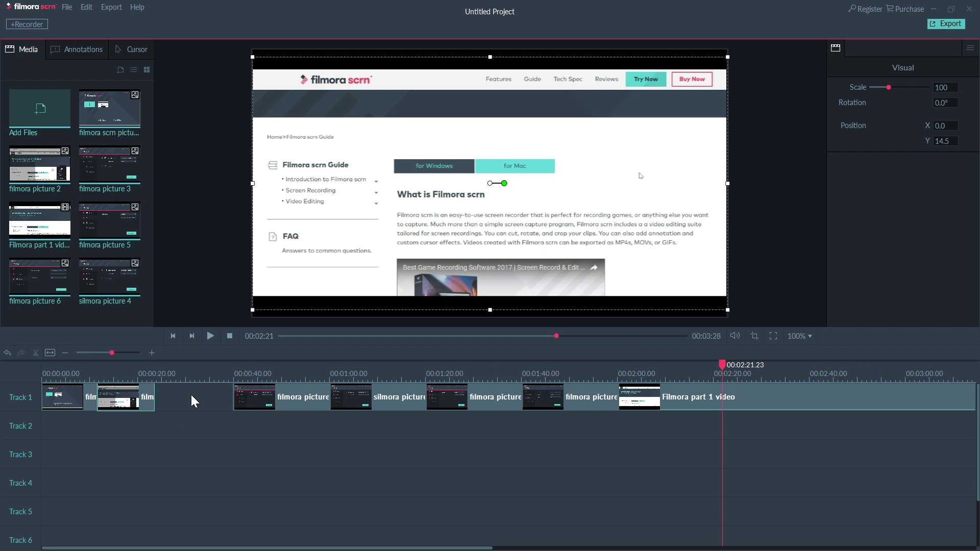
Step: Slide the filmora picture clip left to close the gap and trim its end
{"action": "left_click", "coordinate": [121, 378]}
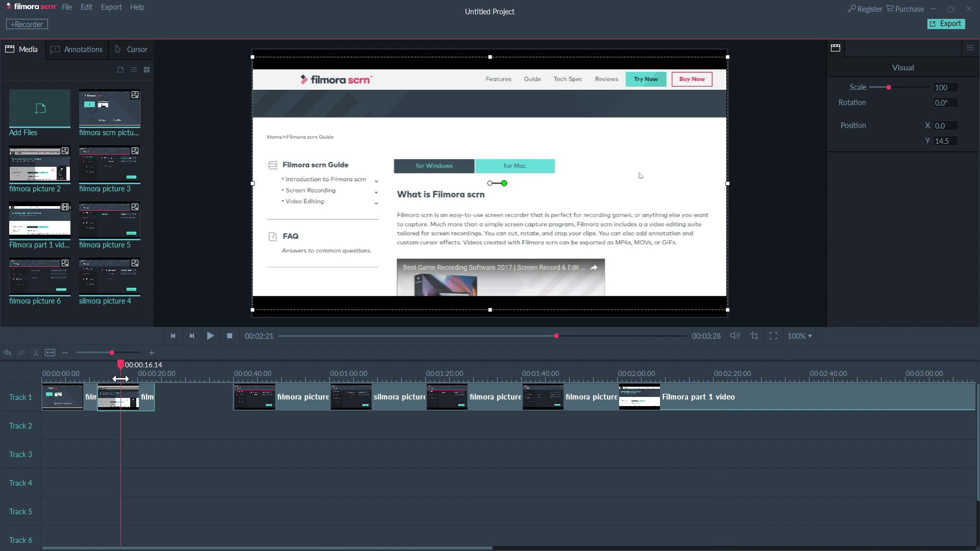
{"action": "left_click", "coordinate": [240, 398]}
{"action": "left_click_drag", "start_coordinate": [242, 399], "coordinate": [163, 397]}
{"action": "left_click_drag", "start_coordinate": [249, 409], "coordinate": [209, 408]}
Step: Place the silmora picture clip right after filmora picture and shorten it
{"action": "left_click_drag", "start_coordinate": [368, 390], "coordinate": [243, 390]}
{"action": "left_click_drag", "start_coordinate": [305, 406], "coordinate": [270, 406]}
{"action": "left_click", "coordinate": [430, 397]}
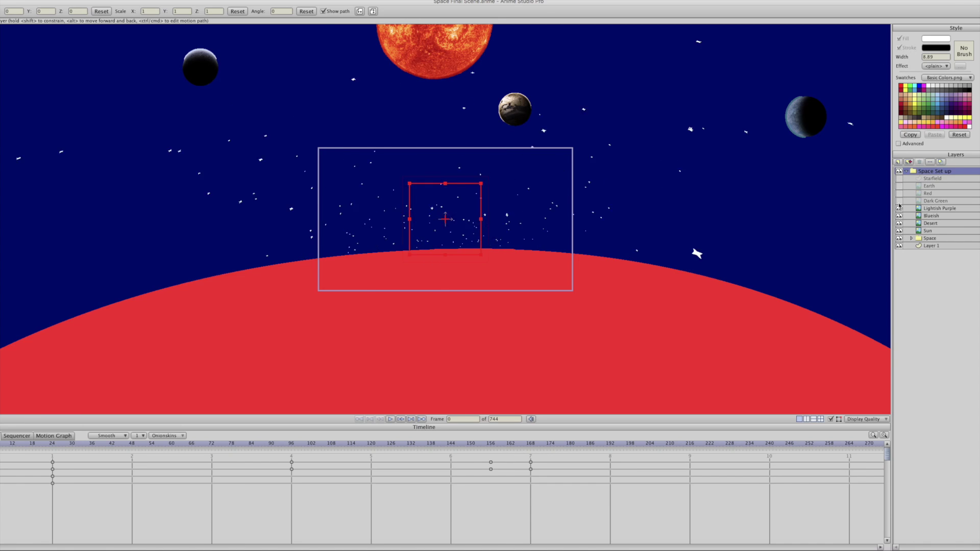
Step: Toggle visibility of the planet layers, keeping Sun and the Space background shown
{"action": "left_click", "coordinate": [900, 216]}
{"action": "left_click_drag", "start_coordinate": [901, 217], "coordinate": [898, 187]}
{"action": "left_click", "coordinate": [899, 231]}
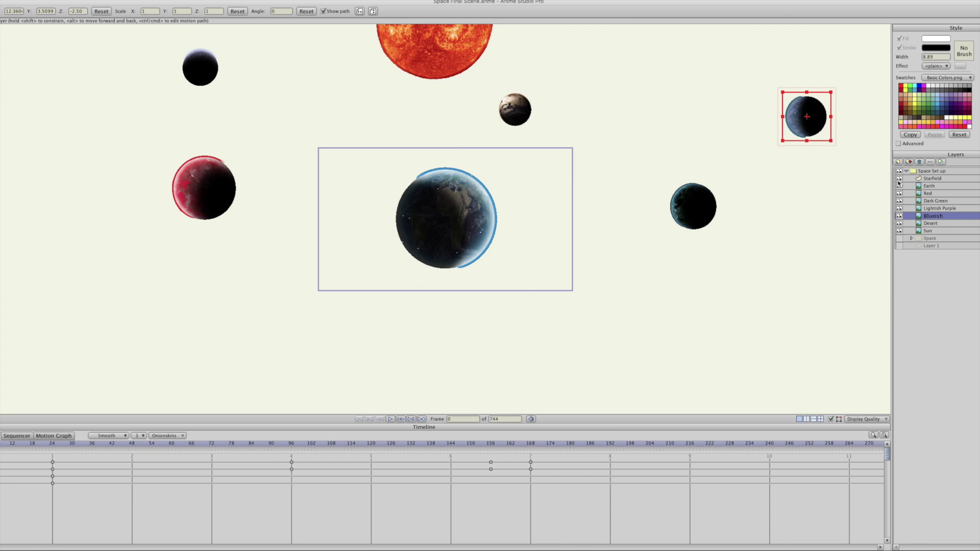
{"action": "left_click", "coordinate": [908, 239]}
Step: Expand the Space group and make the ground 2 and sky layers visible
{"action": "left_click", "coordinate": [899, 239]}
{"action": "left_click_drag", "start_coordinate": [899, 245], "coordinate": [899, 261]}
{"action": "left_click", "coordinate": [899, 261]}
{"action": "left_click", "coordinate": [899, 260]}
{"action": "left_click", "coordinate": [899, 245]}
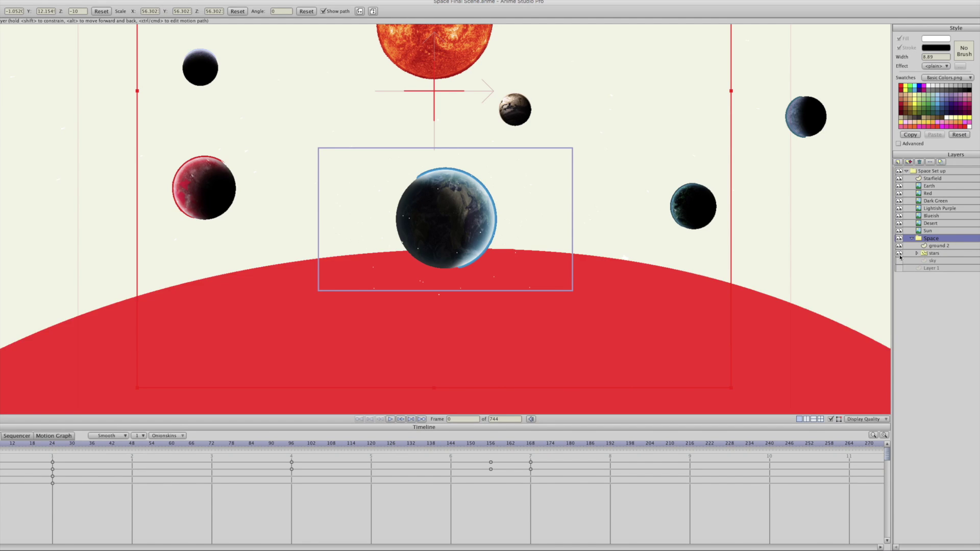
{"action": "left_click", "coordinate": [899, 260]}
Step: Collapse the Space and Space Set up groups in the Layers panel
{"action": "left_click", "coordinate": [911, 239]}
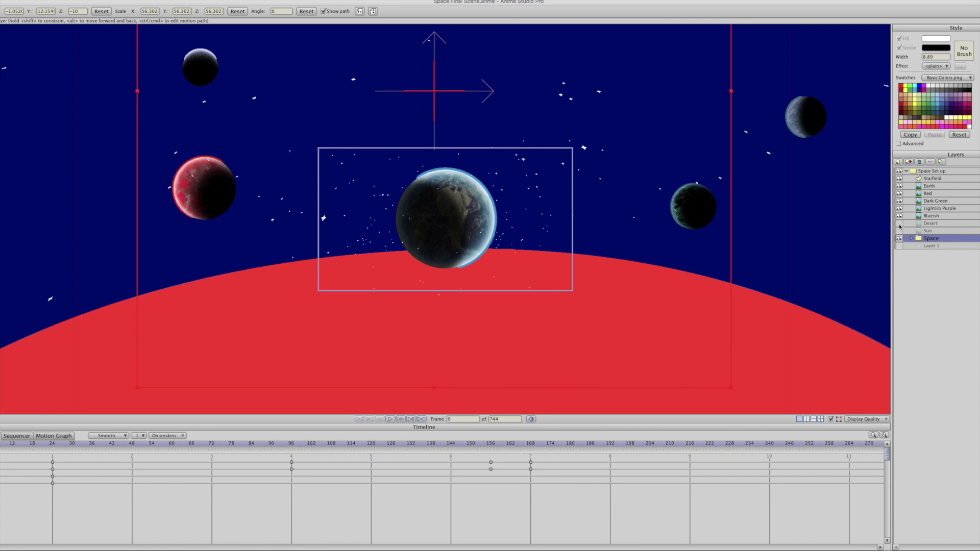
{"action": "left_click", "coordinate": [907, 172]}
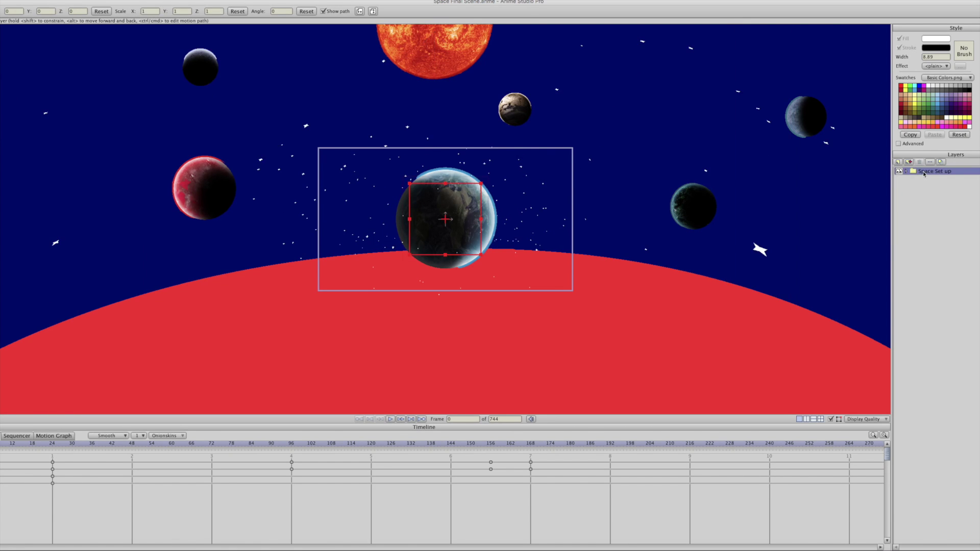
{"action": "left_click", "coordinate": [43, 0]}
Step: Open the recent project Zeno test idk.anme without saving, and play its animation
{"action": "mouse_move", "coordinate": [76, 30]}
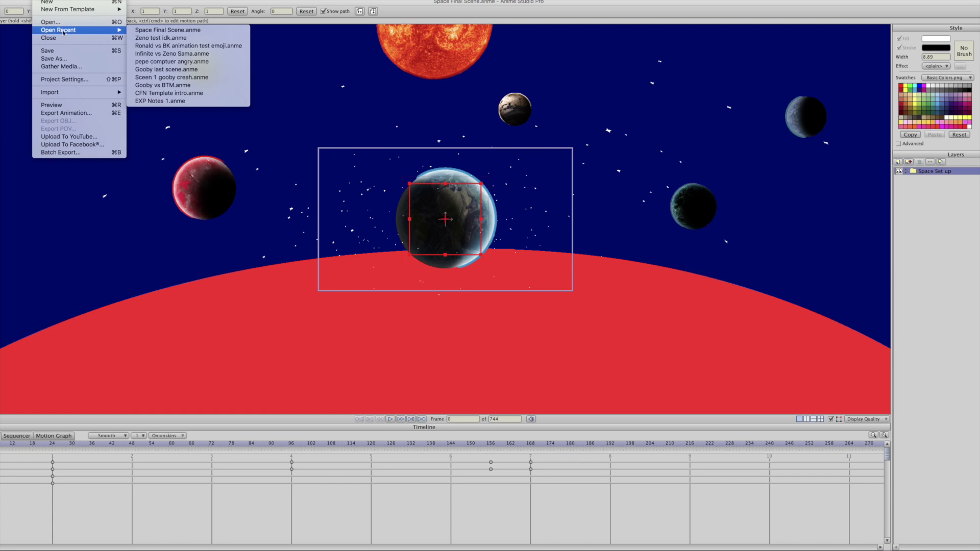
{"action": "left_click", "coordinate": [199, 39]}
{"action": "left_click", "coordinate": [487, 305]}
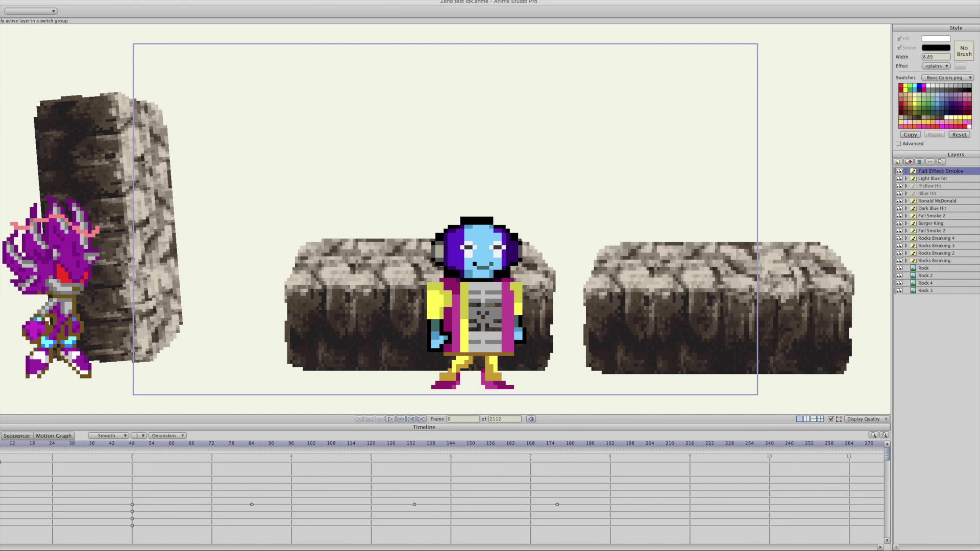
{"action": "left_click", "coordinate": [391, 420]}
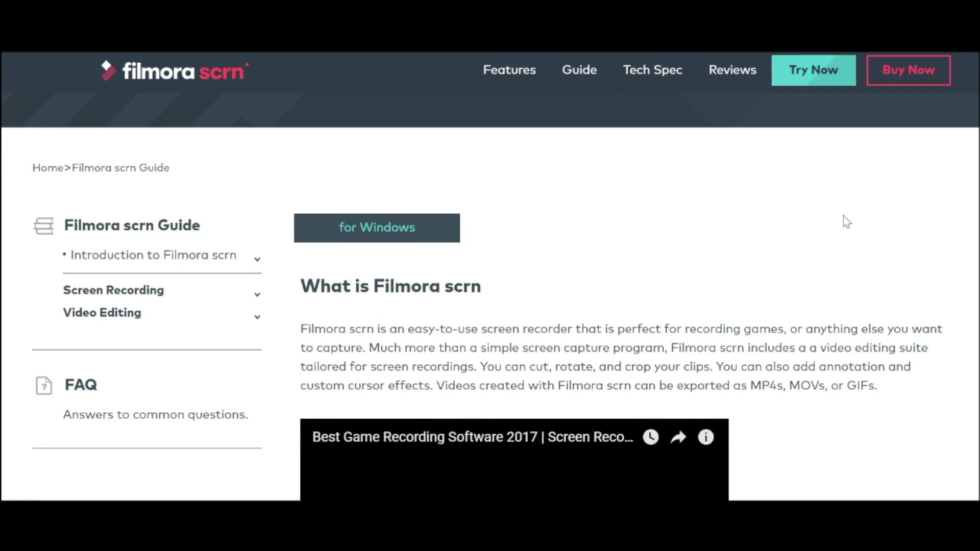
Step: Scroll down the Filmora scrn guide page to the Powerful features section
{"action": "scroll", "coordinate": [843, 216], "scroll_direction": "down", "scroll_amount": 1}
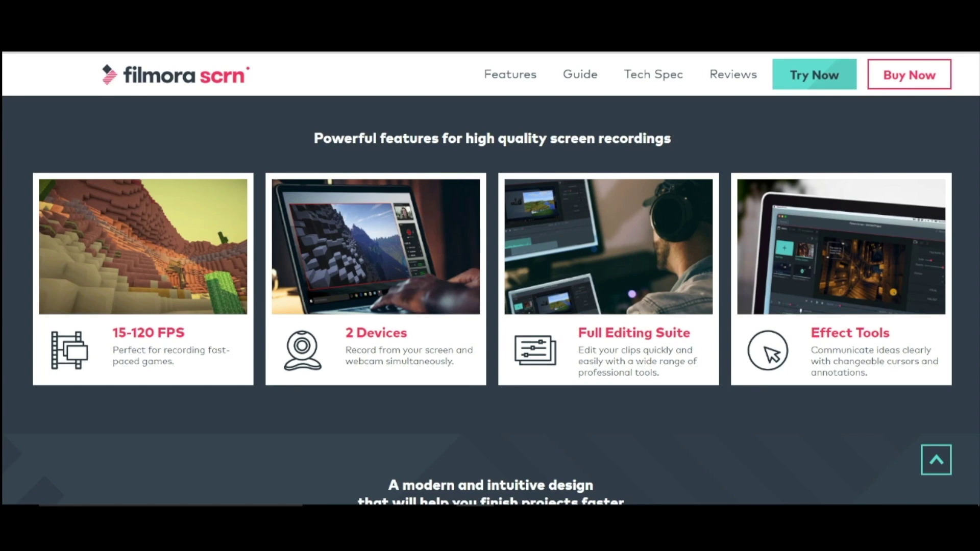
Step: Scroll past the intuitive design section to the 'Screen recording made simple' page
{"action": "scroll", "coordinate": [490, 296], "scroll_direction": "down", "scroll_amount": 5}
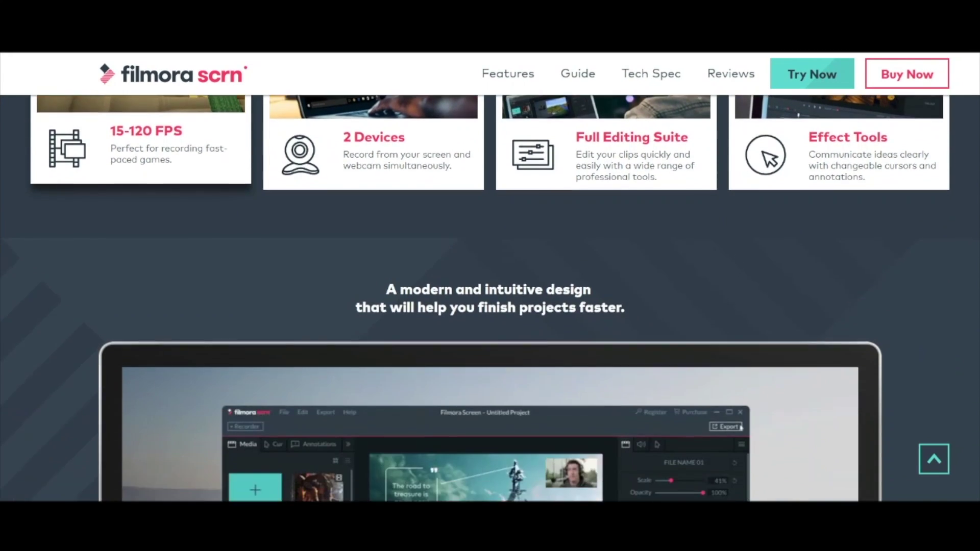
{"action": "scroll", "coordinate": [17, 194], "scroll_direction": "down", "scroll_amount": 1}
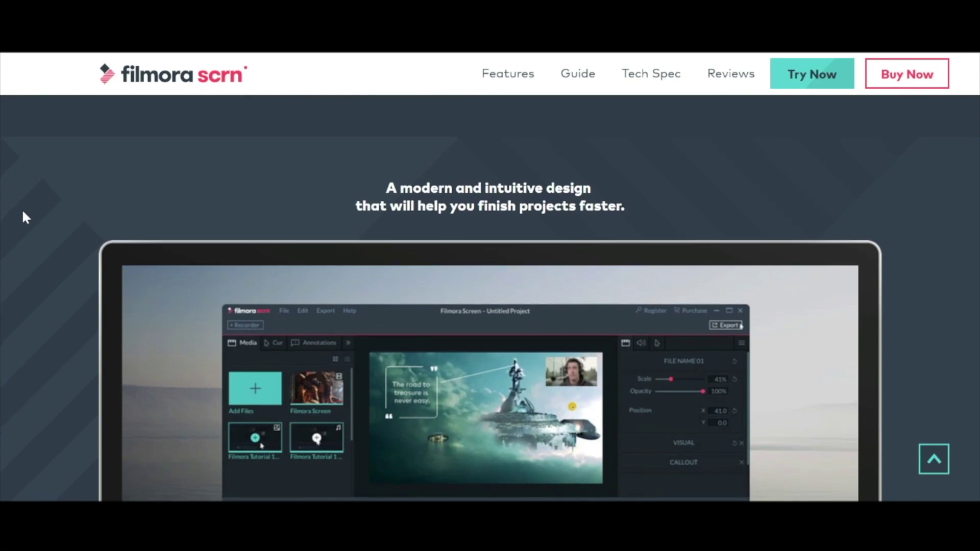
{"action": "scroll", "coordinate": [26, 217], "scroll_direction": "down", "scroll_amount": 3}
{"action": "scroll", "coordinate": [23, 212], "scroll_direction": "down", "scroll_amount": 5}
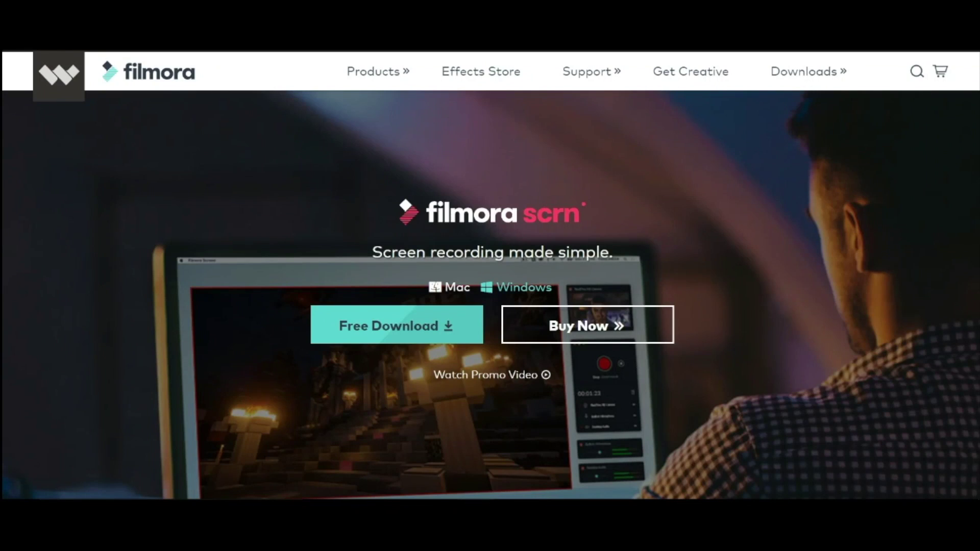